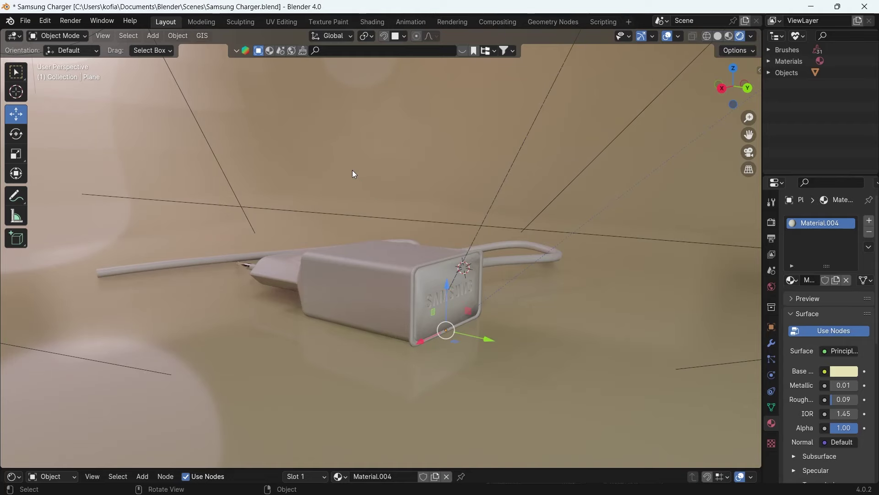
- Orbit around the charger and select the charger body (Cube.001)
middle_click_drag(328, 203, 452, 259)
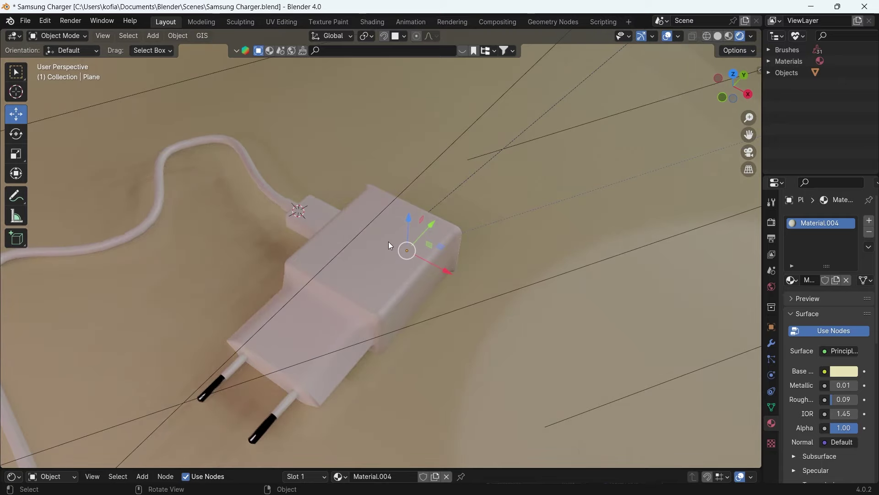
middle_click_drag(423, 236, 377, 221)
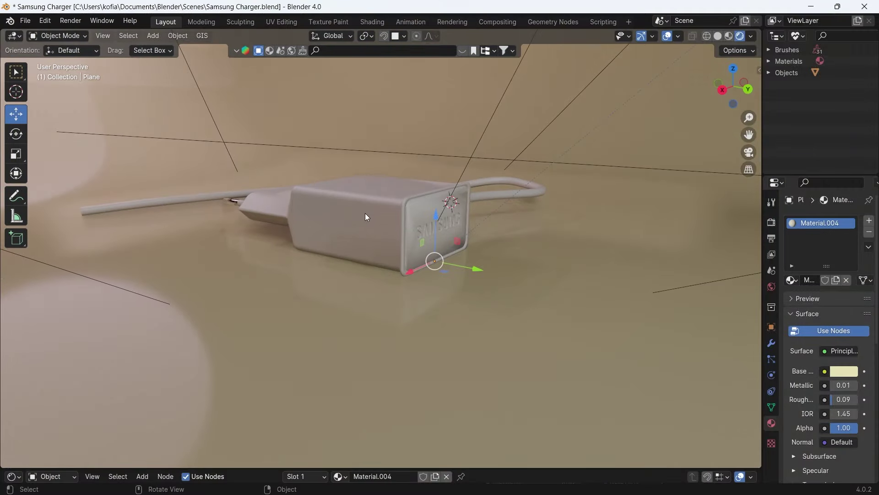
middle_click_drag(364, 213, 497, 274)
scroll(446, 259, "up", 4)
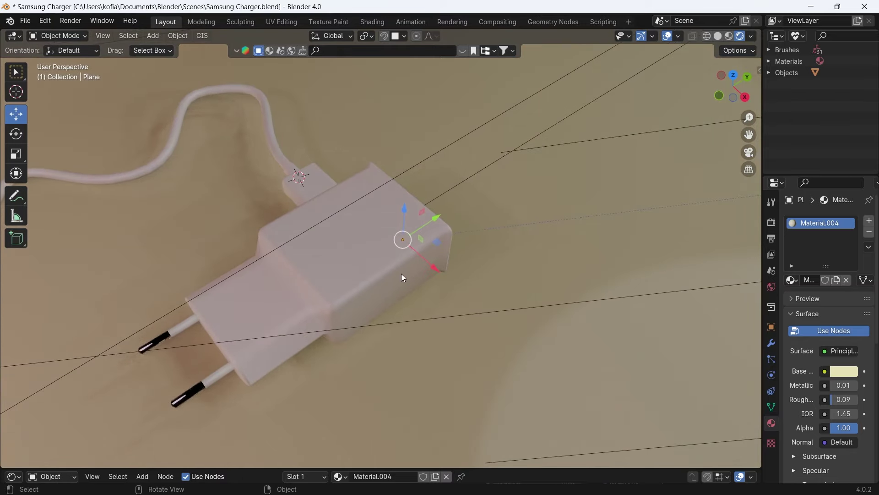
middle_click_drag(405, 266, 399, 254)
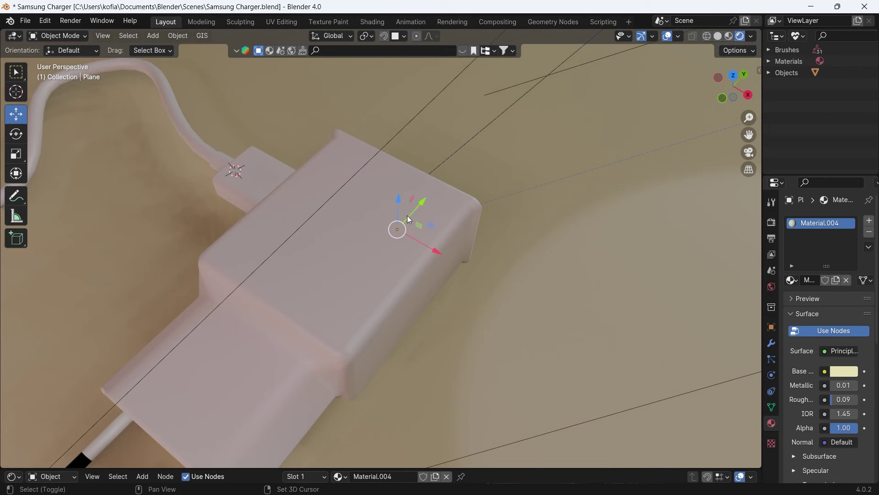
middle_click_drag(407, 215, 408, 199, "shift")
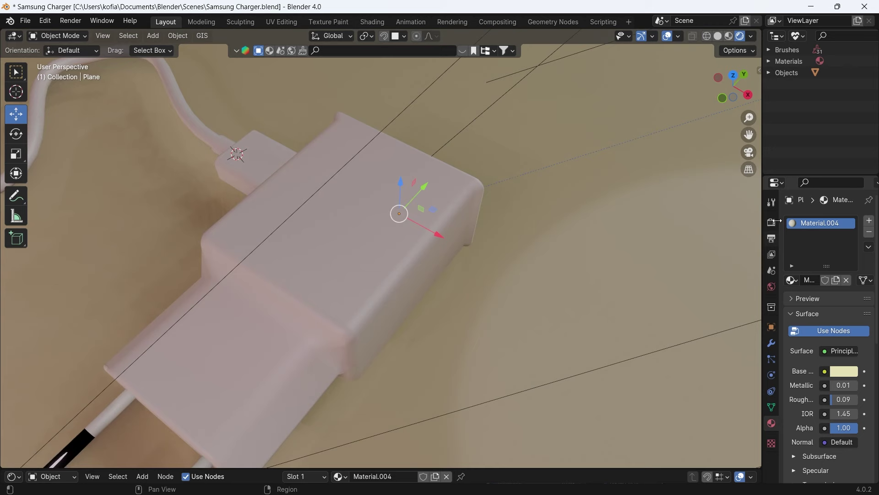
left_click(869, 220)
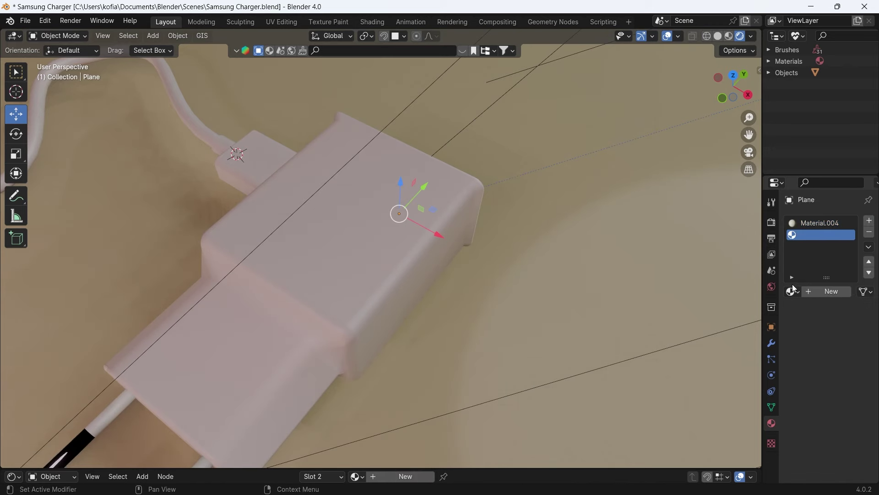
left_click(362, 230)
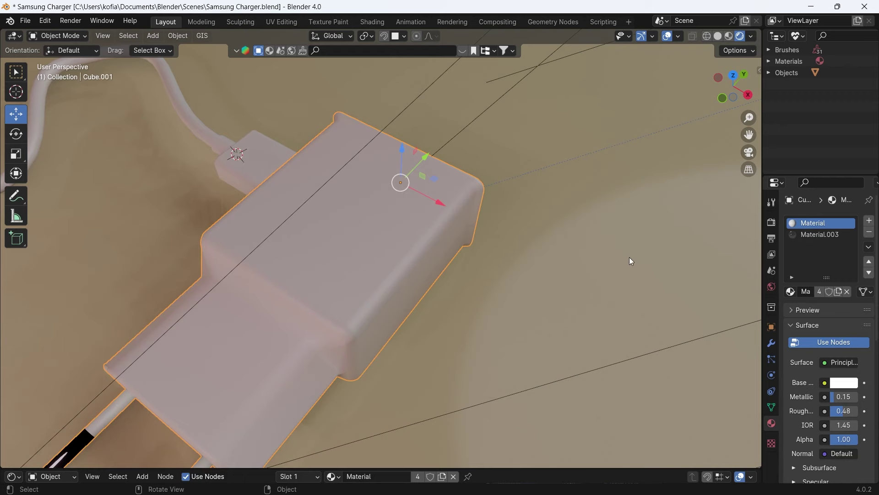
- Add a third material slot holding a new material named 'Charger Info'
left_click(869, 221)
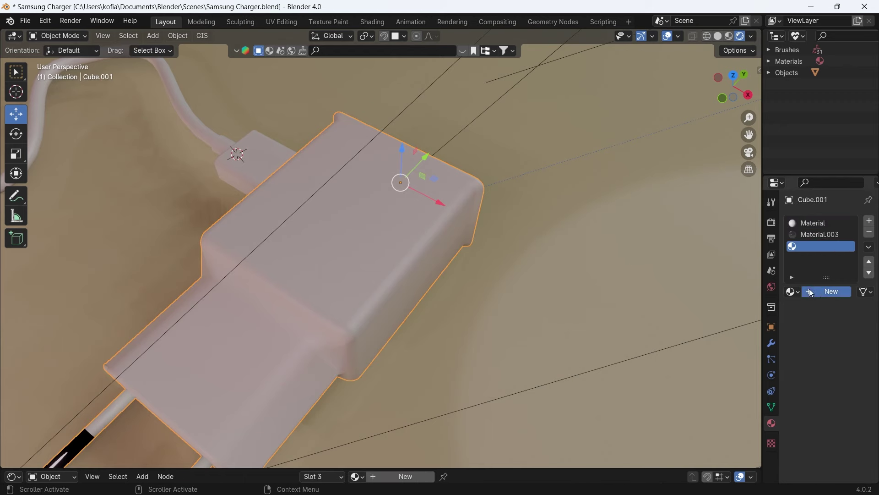
left_click(809, 290)
double_click(817, 290)
type("h")
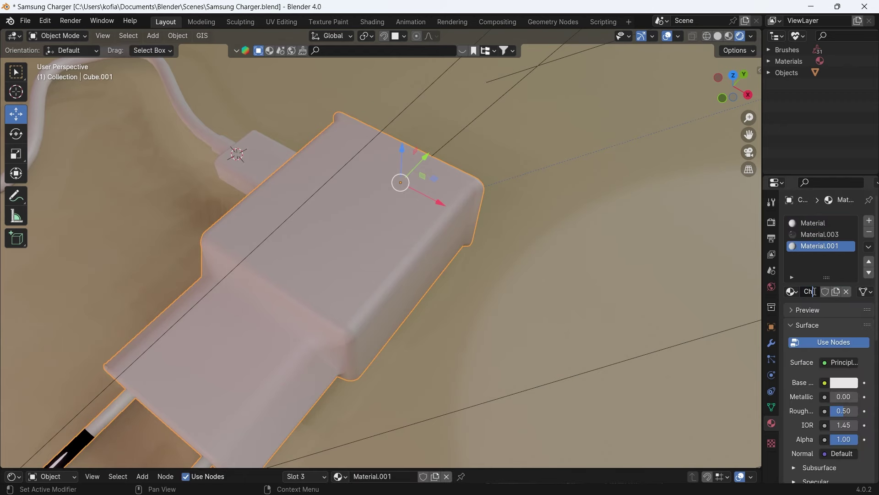
type("arger Info")
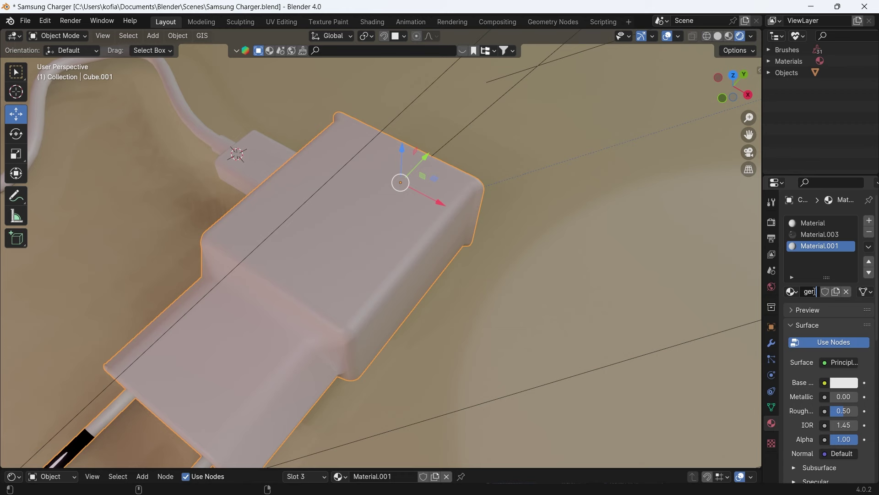
key("Return")
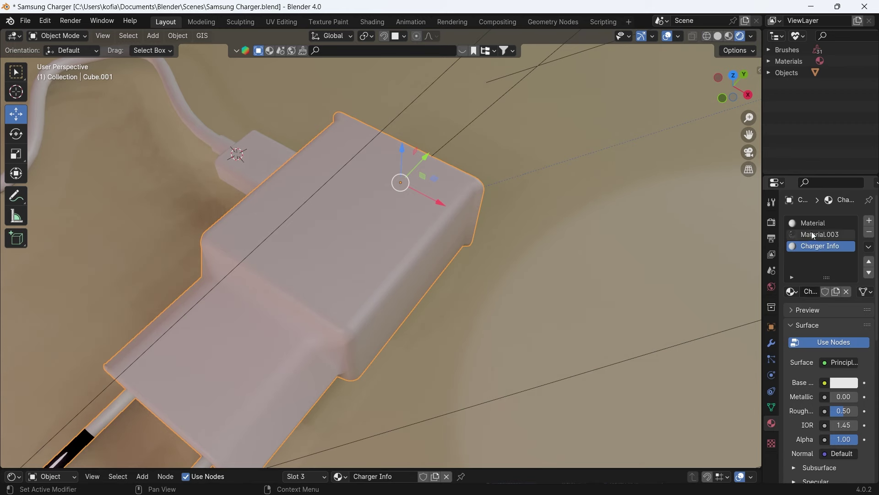
- Copy the main Material and paste it into Charger Info, giving Metallic 0.15 and Roughness 0.48
left_click(815, 226)
left_click(870, 246)
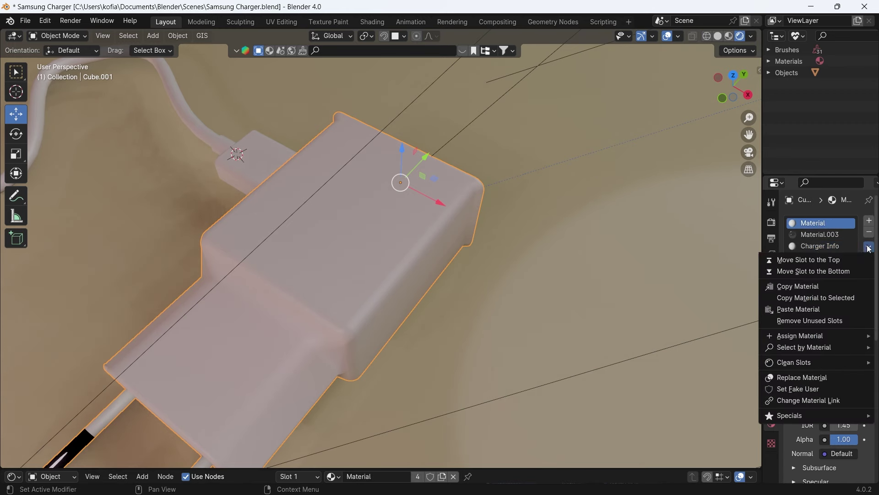
left_click(801, 284)
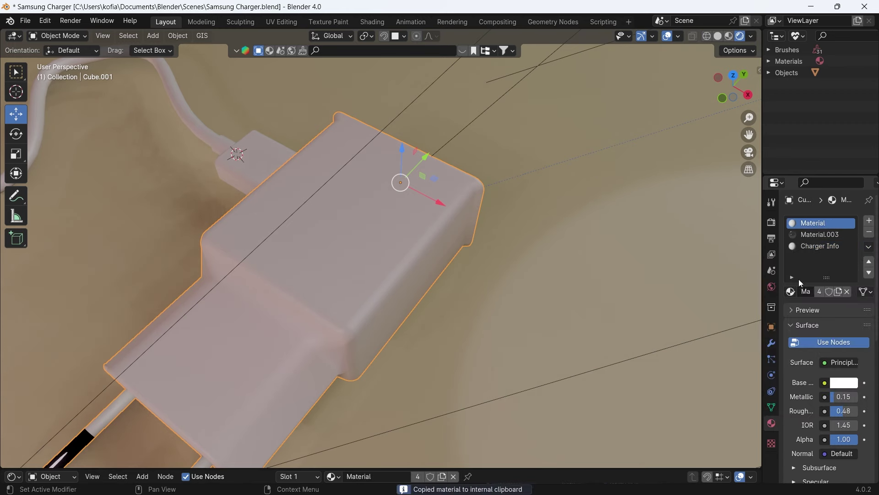
left_click(815, 248)
left_click(869, 246)
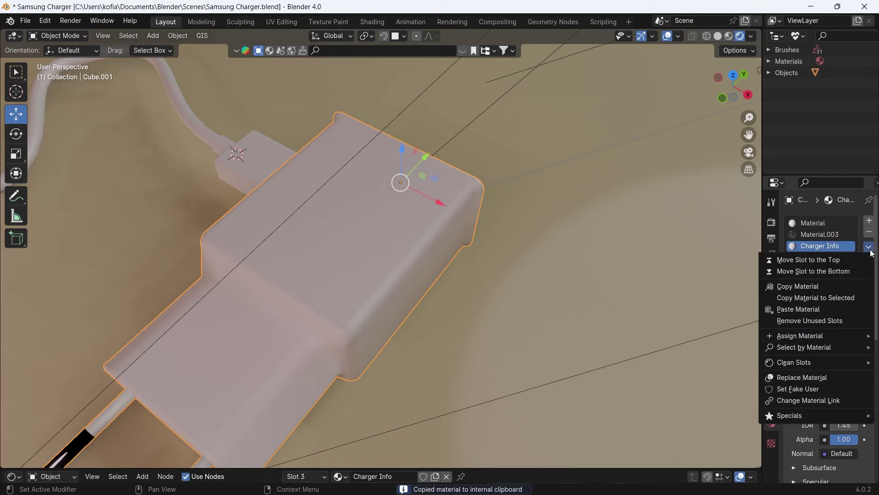
left_click(798, 310)
middle_click_drag(460, 243, 344, 325)
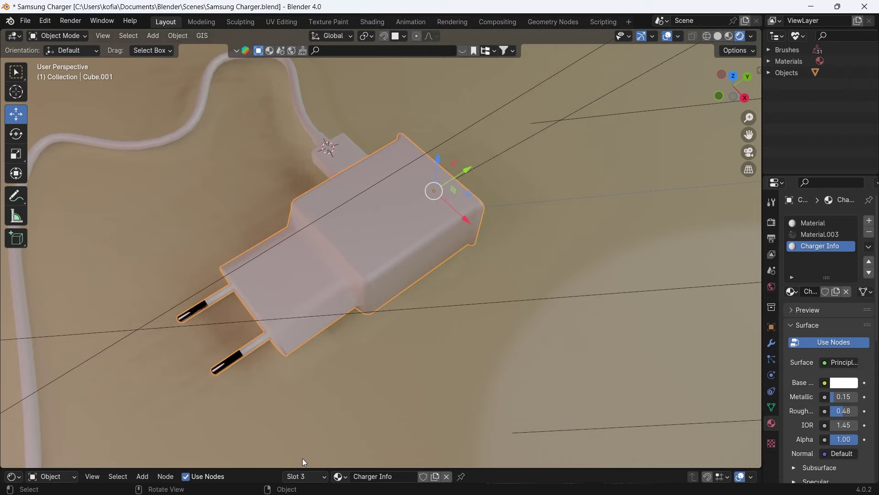
- Enlarge the node editor to half the screen and add a Mix Color node left of Principled BSDF
left_click_drag(297, 468, 297, 239)
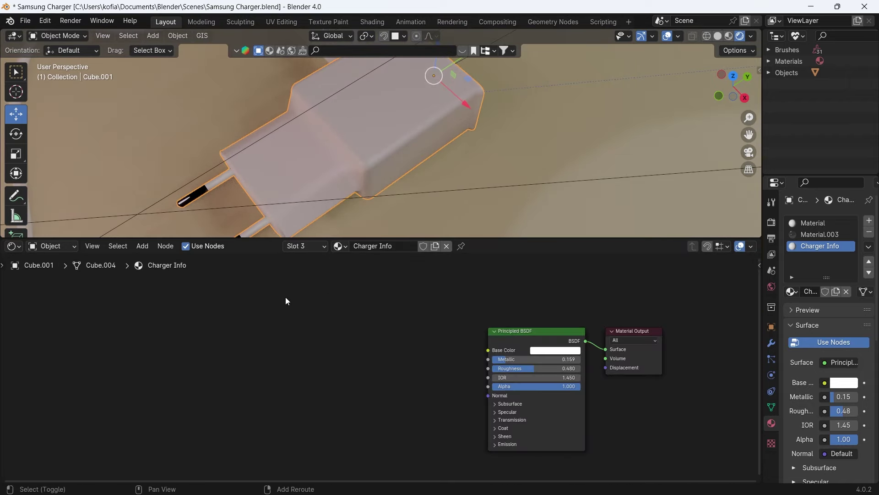
key("shift+a")
left_click(286, 298)
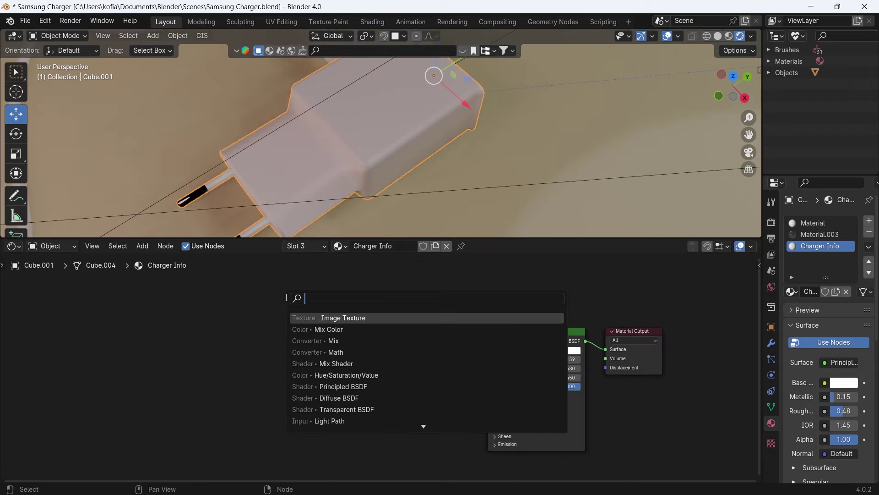
type("mix")
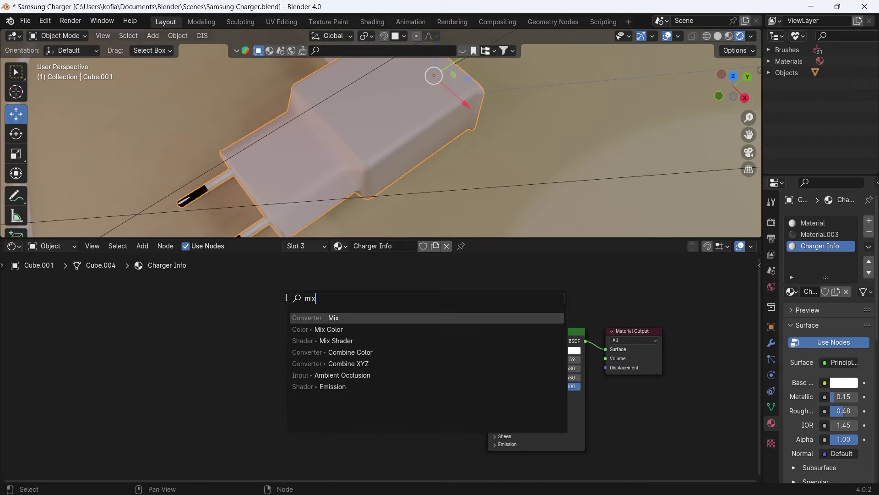
left_click(312, 331)
left_click(342, 331)
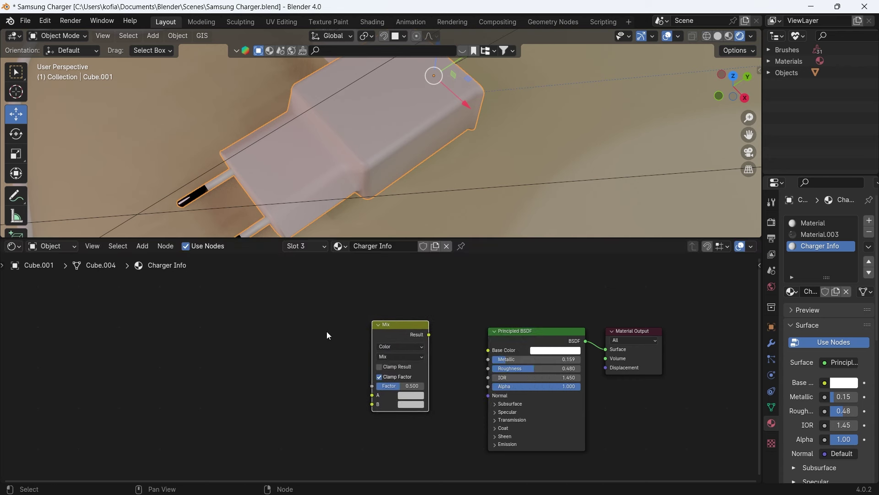
- Add an Image Texture node through the node search
key("shift+a")
left_click(291, 332)
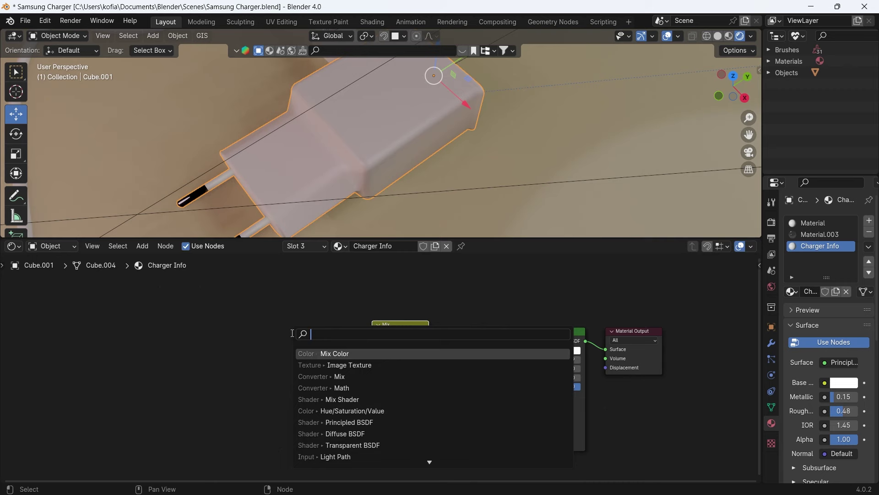
type("image")
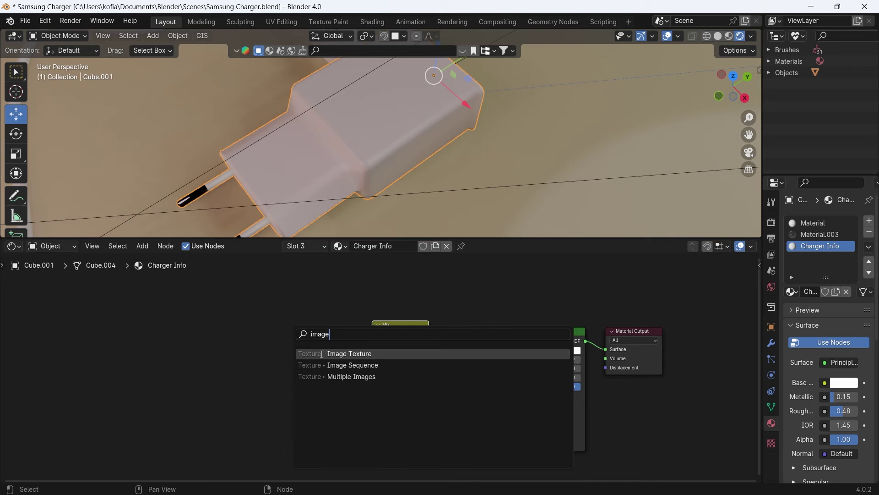
left_click(322, 354)
- Place the Image Texture node and load Charger Info.png from Documents/Blender/Textures
left_click(247, 333)
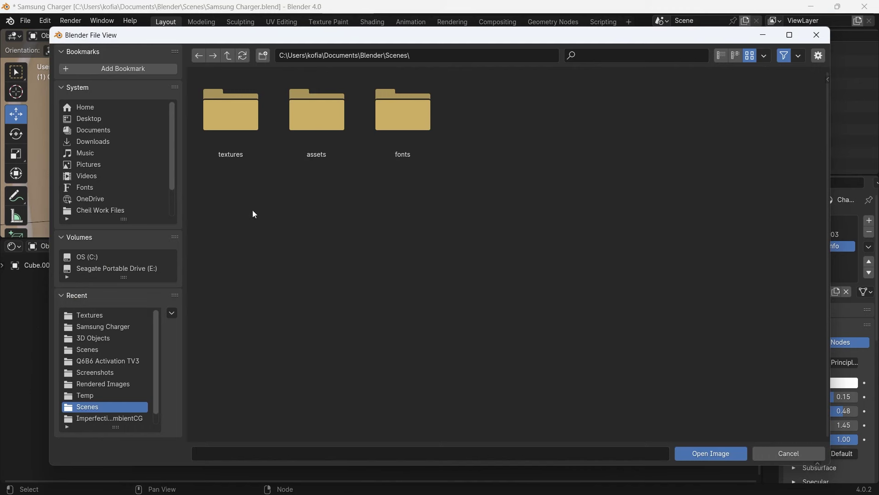
left_click(104, 130)
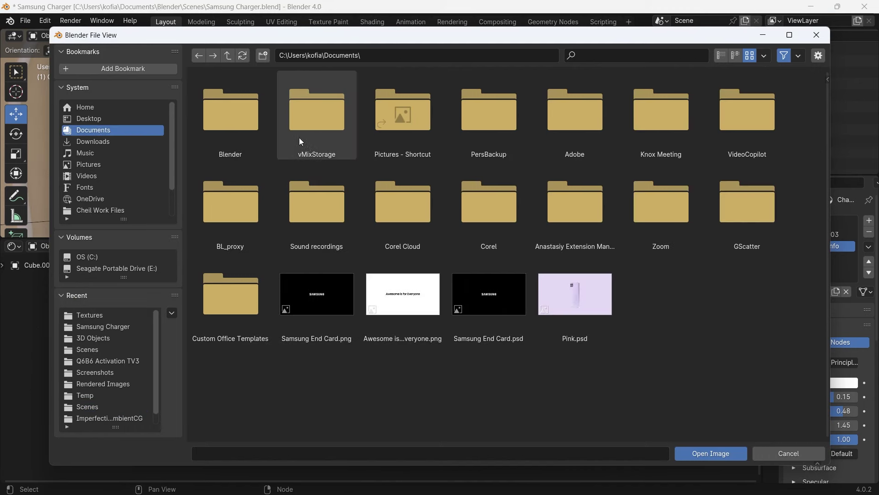
double_click(215, 117)
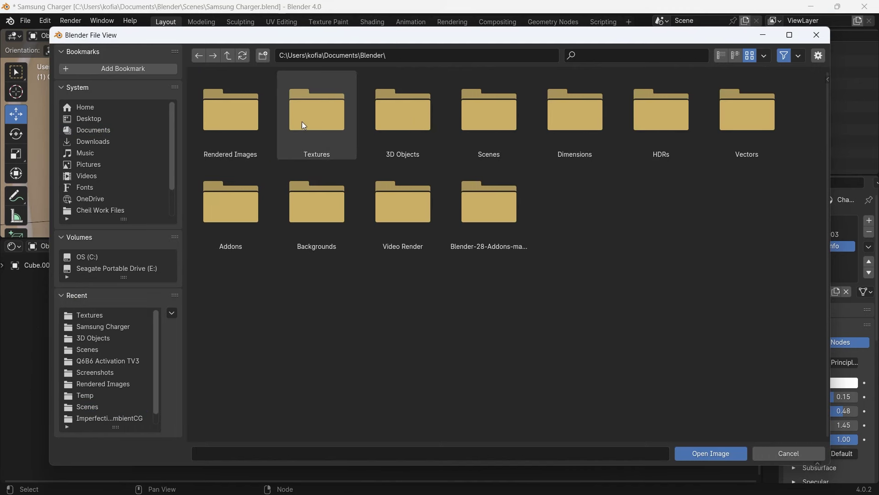
double_click(302, 122)
left_click(479, 372)
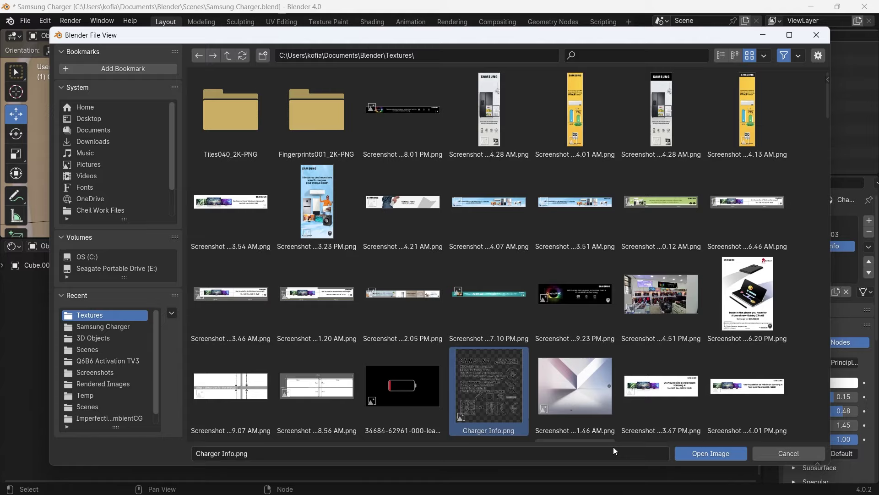
left_click(691, 455)
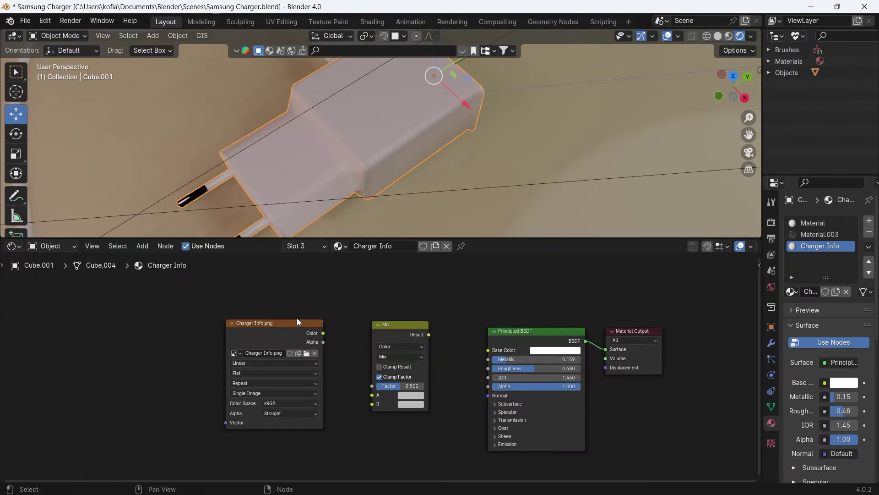
- Link the image Color to Mix B and its Alpha to the Mix Factor, then enter Edit Mode
left_click_drag(281, 323, 259, 318)
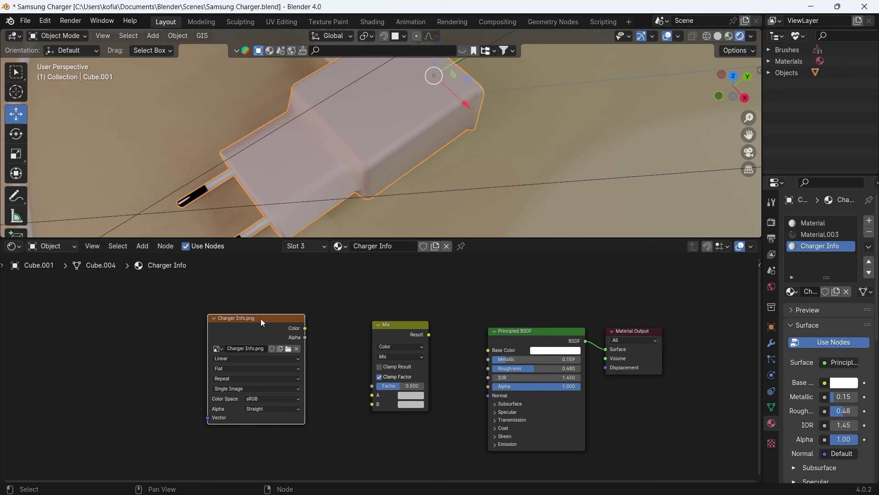
left_click_drag(397, 323, 488, 349)
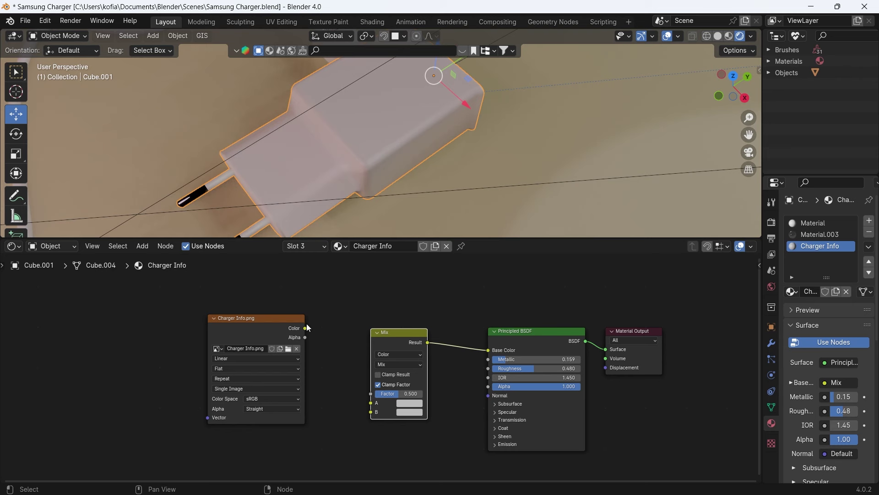
left_click_drag(305, 328, 376, 410)
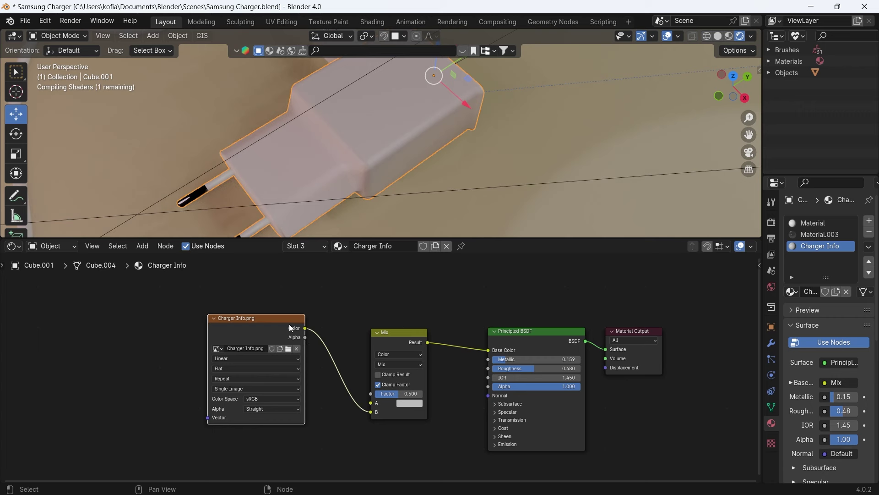
left_click_drag(305, 337, 397, 410)
key("Escape")
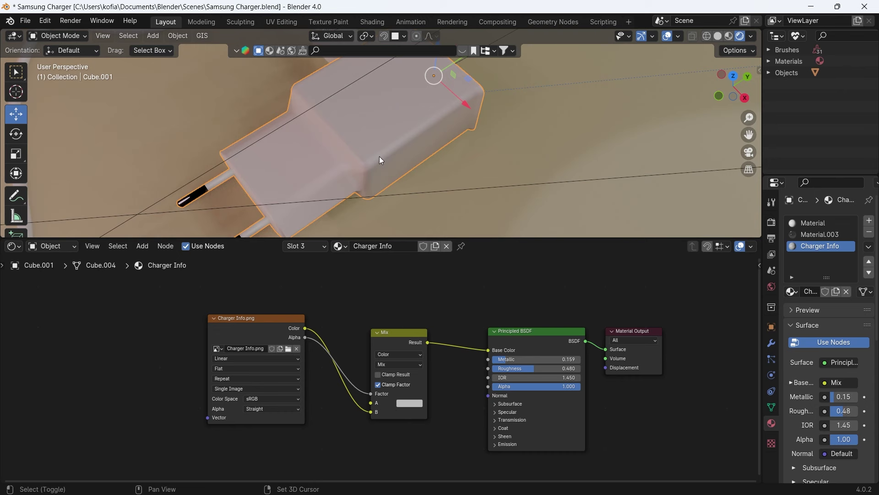
middle_click_drag(380, 156, 392, 140)
key("Tab")
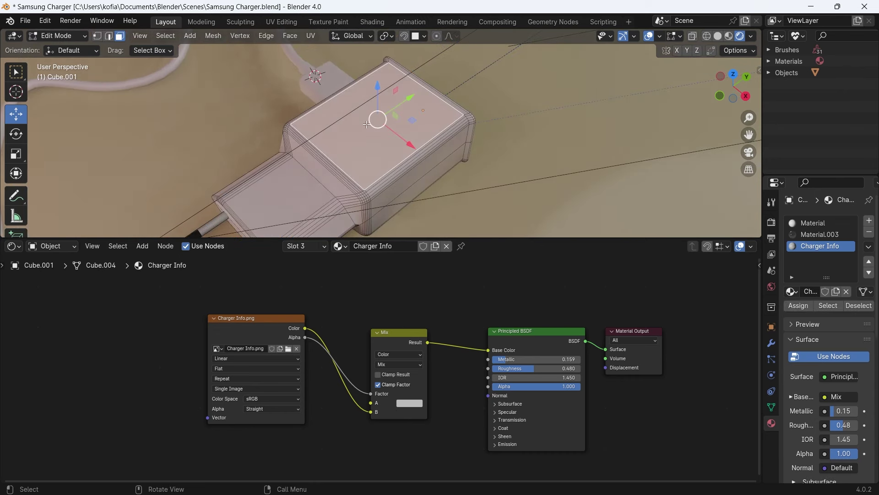
- From top view, UV unwrap the top face with Project from View (Bounds)
left_click(733, 75)
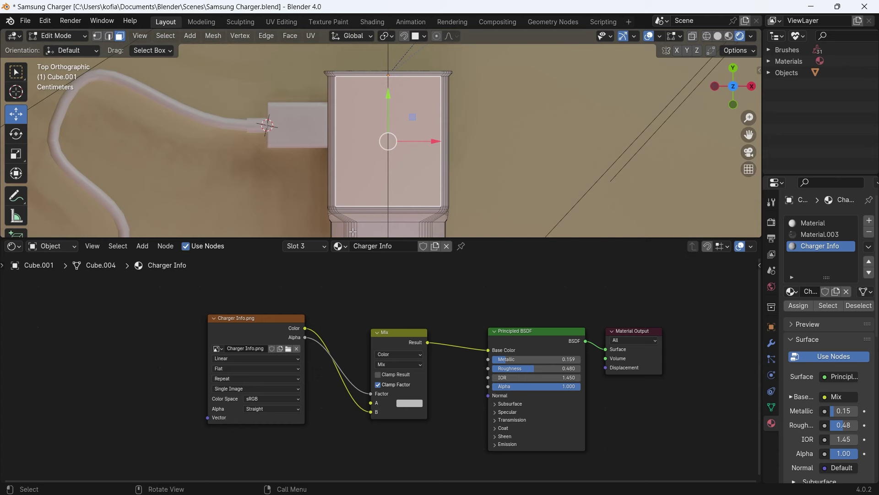
right_click(312, 126)
mouse_move(269, 275)
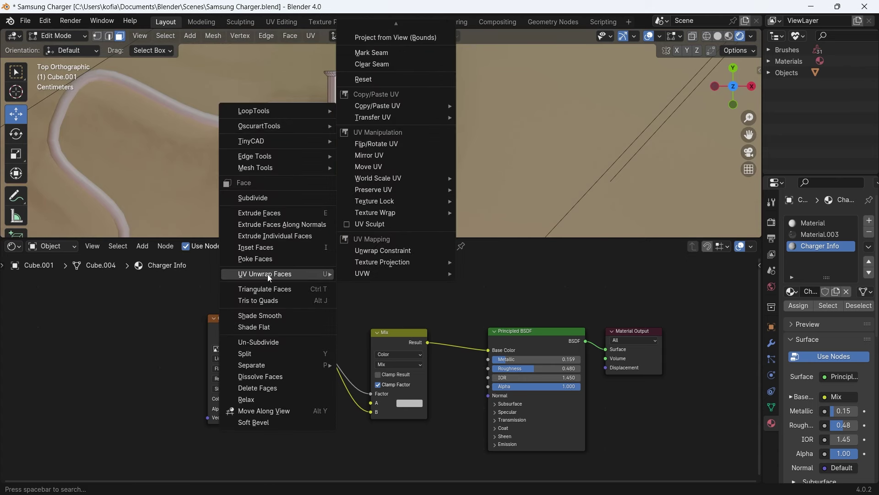
left_click(410, 37)
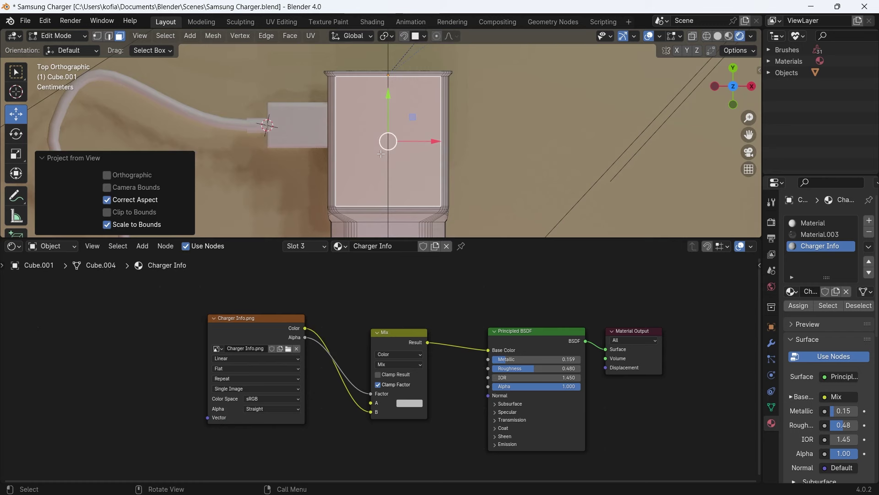
- Assign the Charger Info material to the top face and deselect it
middle_click_drag(424, 156, 368, 111)
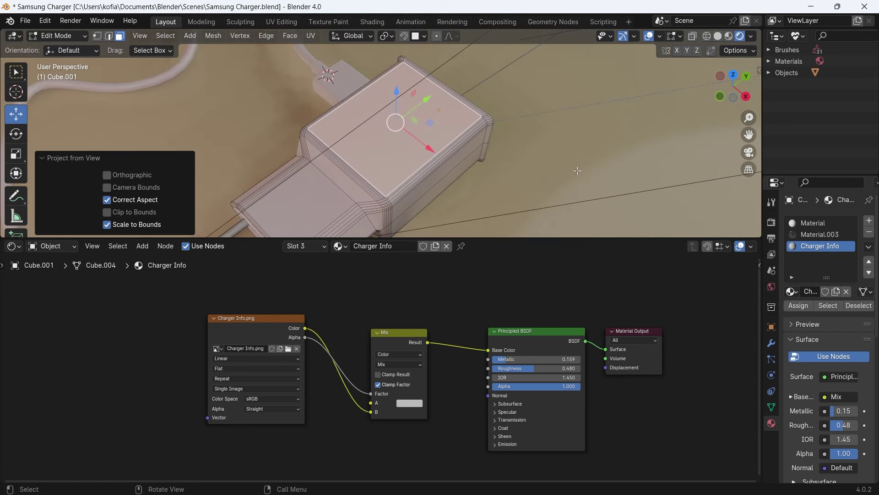
left_click(798, 305)
middle_click_drag(330, 105, 356, 116)
left_click(320, 91)
scroll(348, 117, "up", 3)
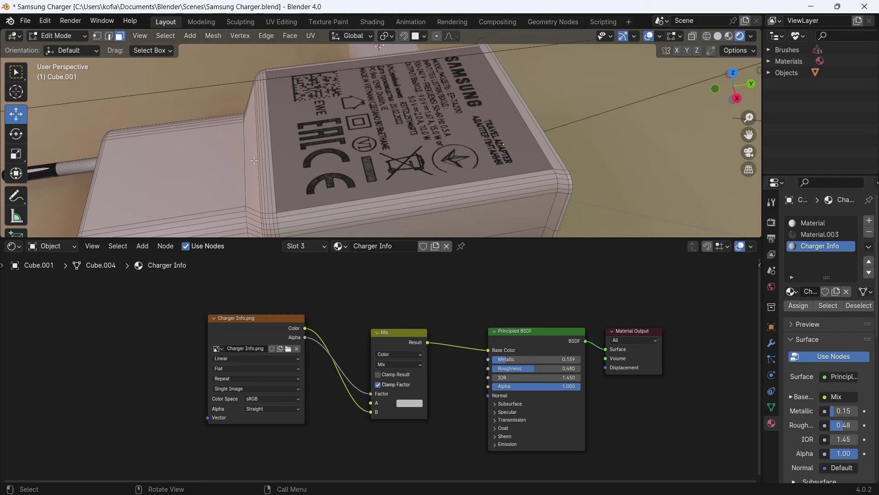
- In Object Mode, read the main Material's base colour Value, then reselect Charger Info
key("Tab")
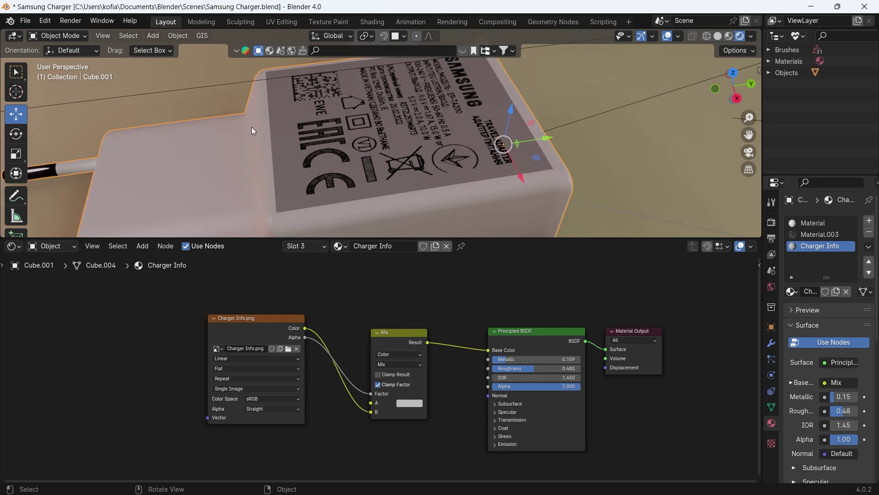
left_click(804, 222)
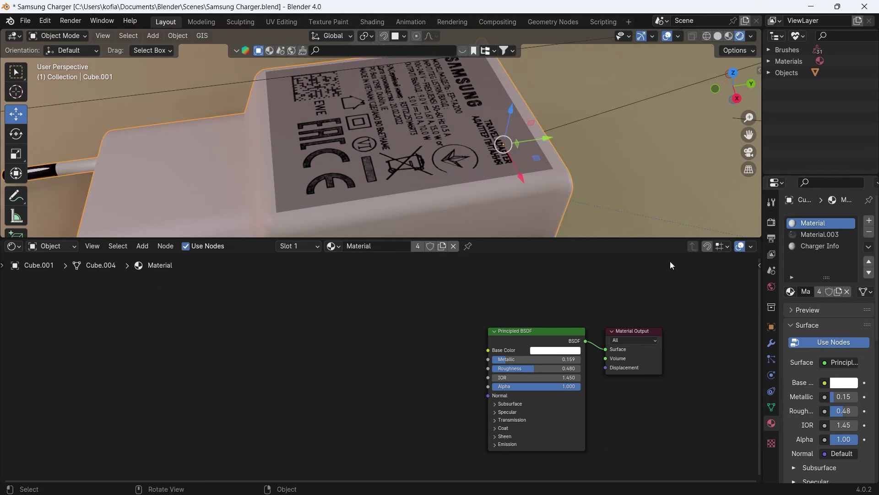
left_click(534, 352)
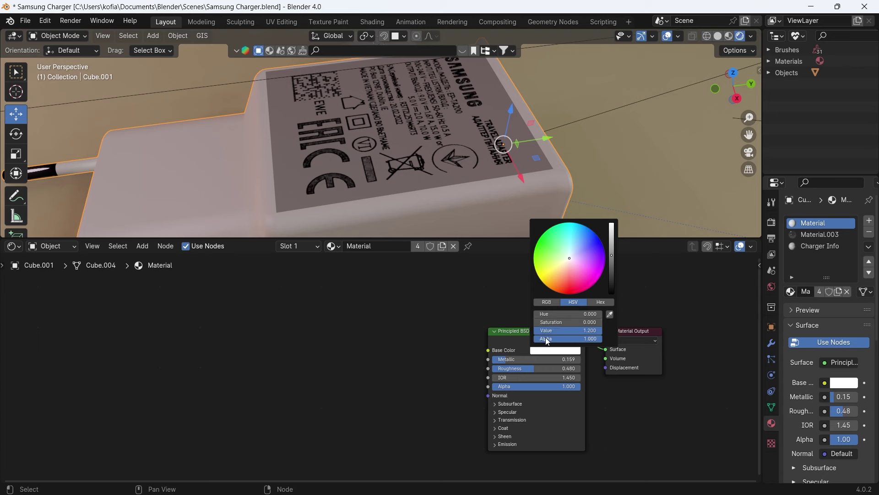
left_click(809, 248)
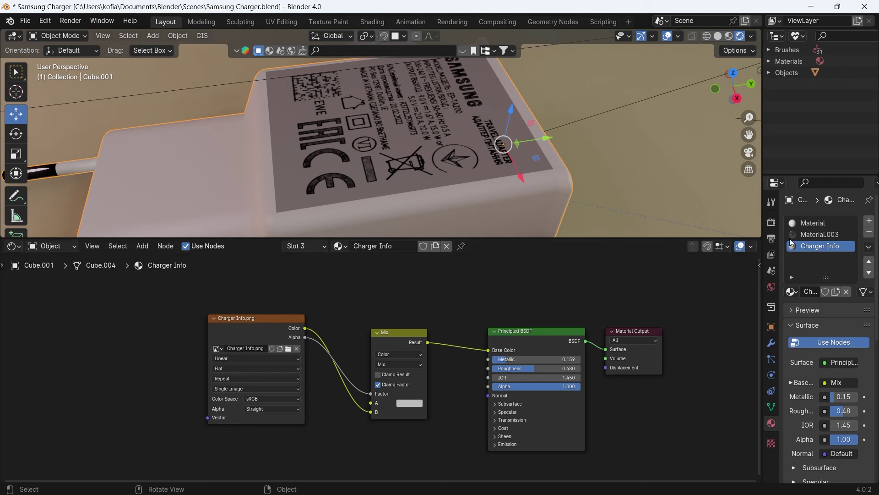
- Set the Mix node's A colour Value to 1.2 and enlarge the 3D view to inspect the label
left_click(409, 403)
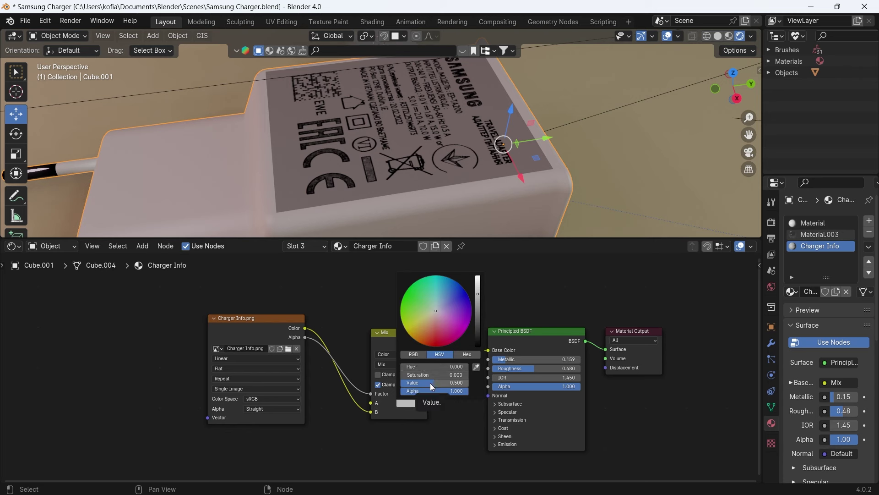
left_click_drag(432, 387, 466, 387)
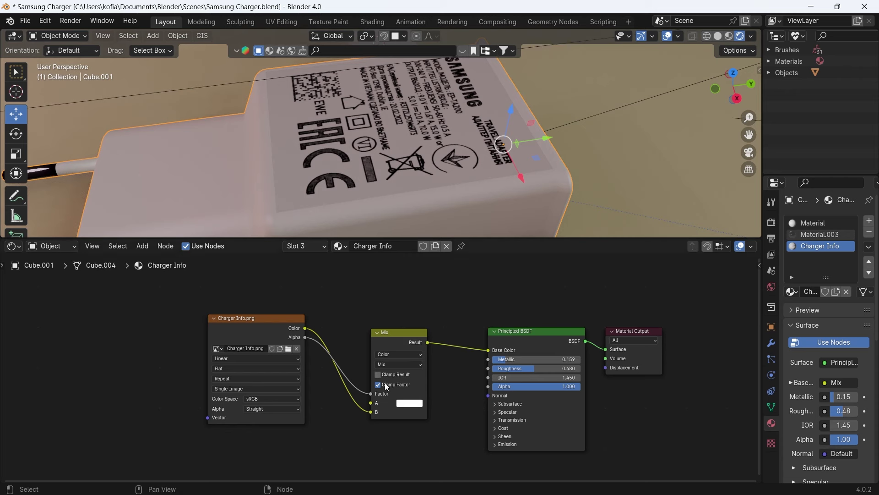
left_click(409, 403)
left_click(438, 382)
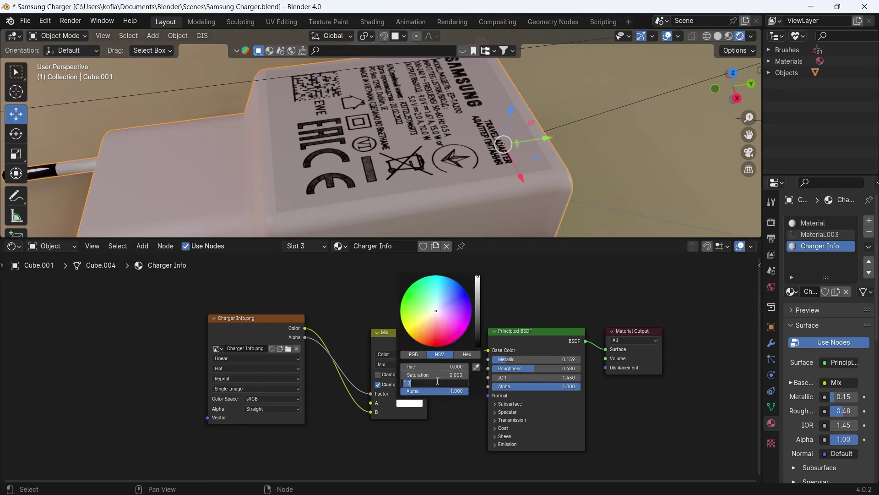
type("1.")
key("Return")
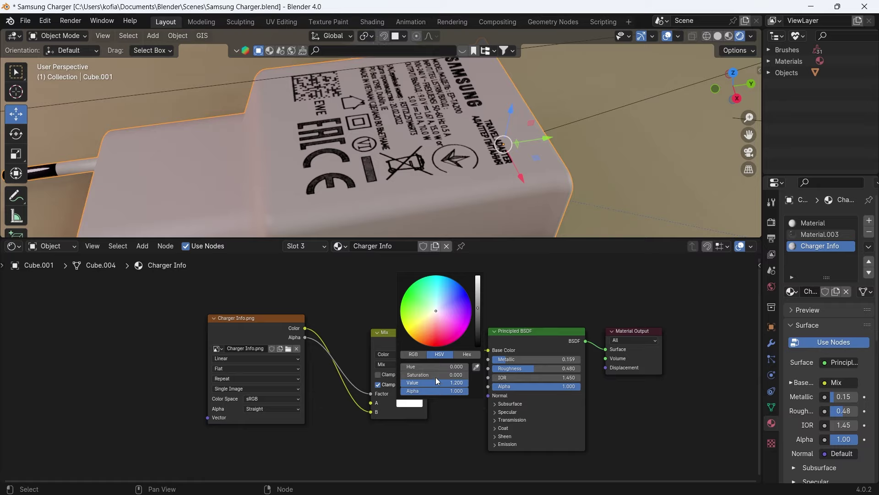
left_click_drag(404, 230, 402, 459)
middle_click_drag(402, 459, 396, 284)
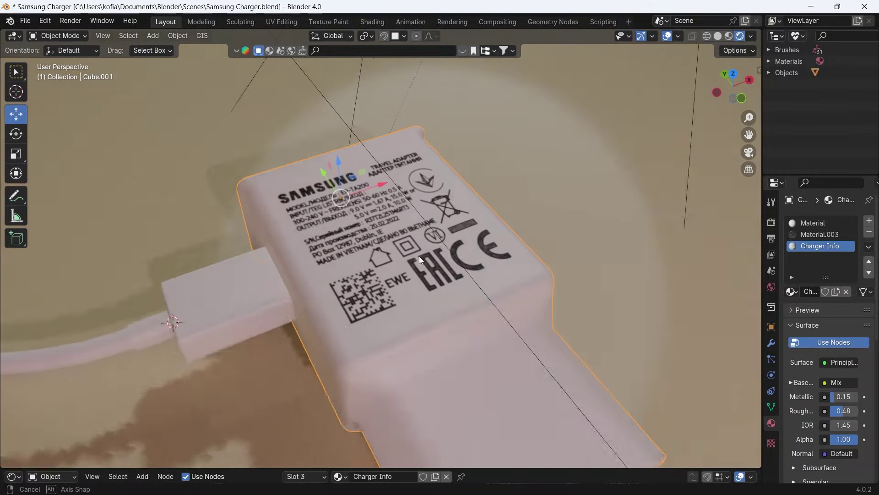
- Switch the Render Engine from EEVEE to Cycles in Render Properties
mouse_move(419, 257)
middle_mouse_down()
mouse_move(383, 245)
mouse_move(389, 213)
mouse_move(400, 218)
mouse_move(299, 227)
mouse_move(294, 217)
mouse_move(312, 195)
middle_mouse_up()
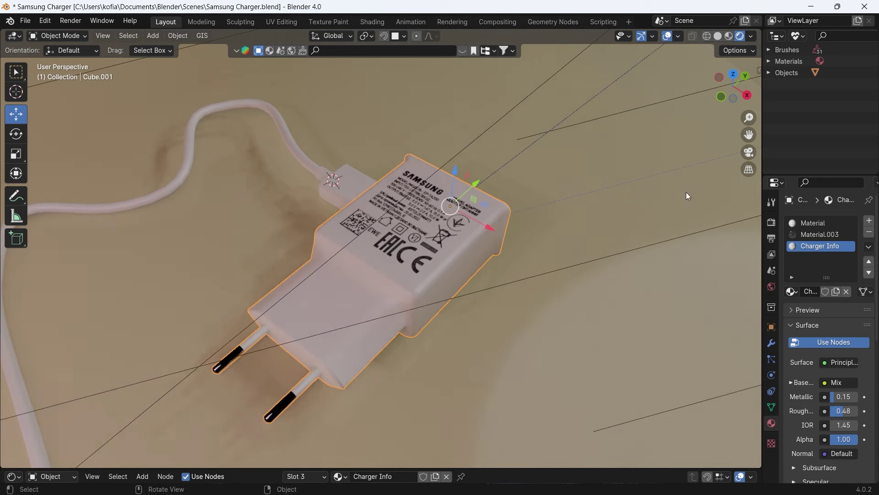
left_click(772, 223)
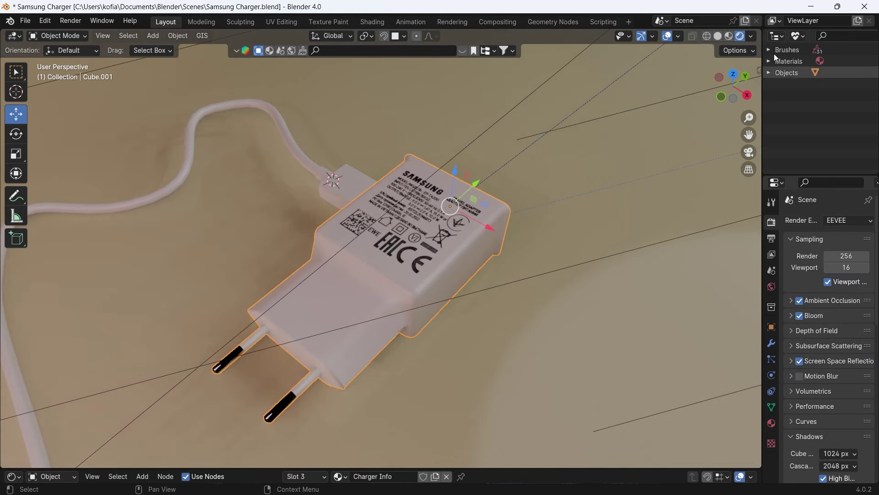
left_click(833, 222)
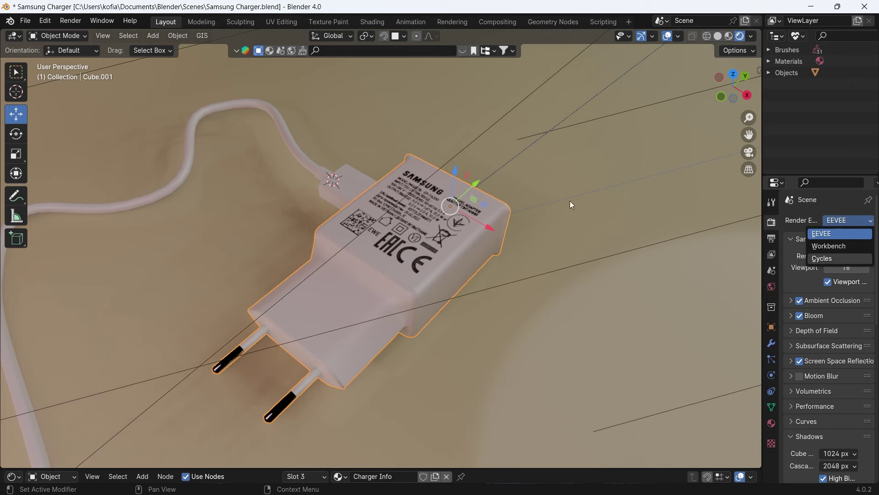
key("Return")
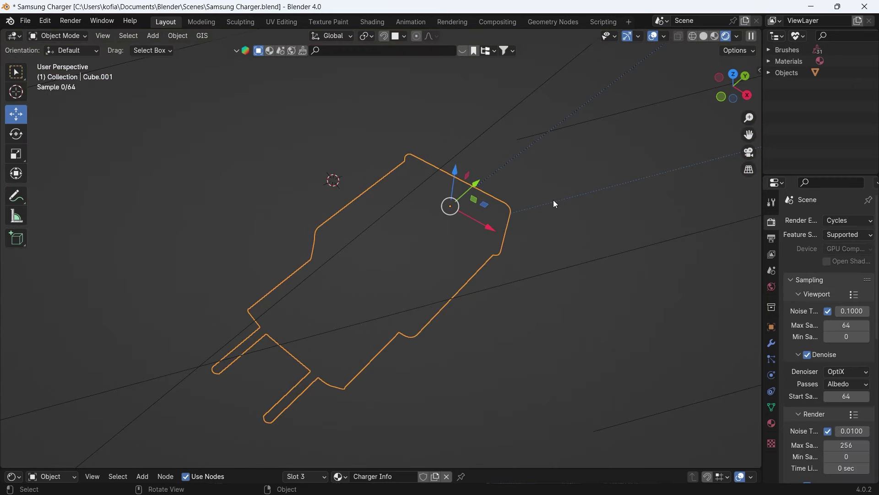